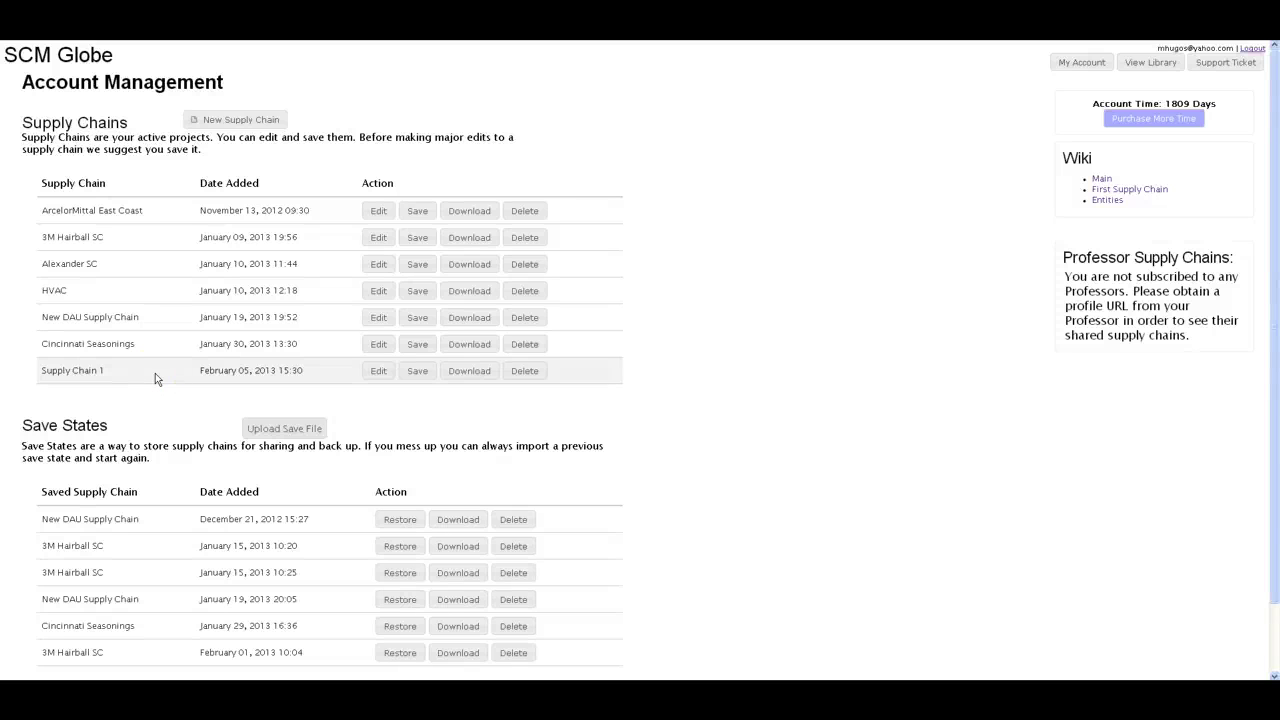
Step: Load the Cincinnati Seasonings supply chain from the list into the map editor
{"action": "left_click", "coordinate": [155, 373]}
{"action": "left_click", "coordinate": [379, 344]}
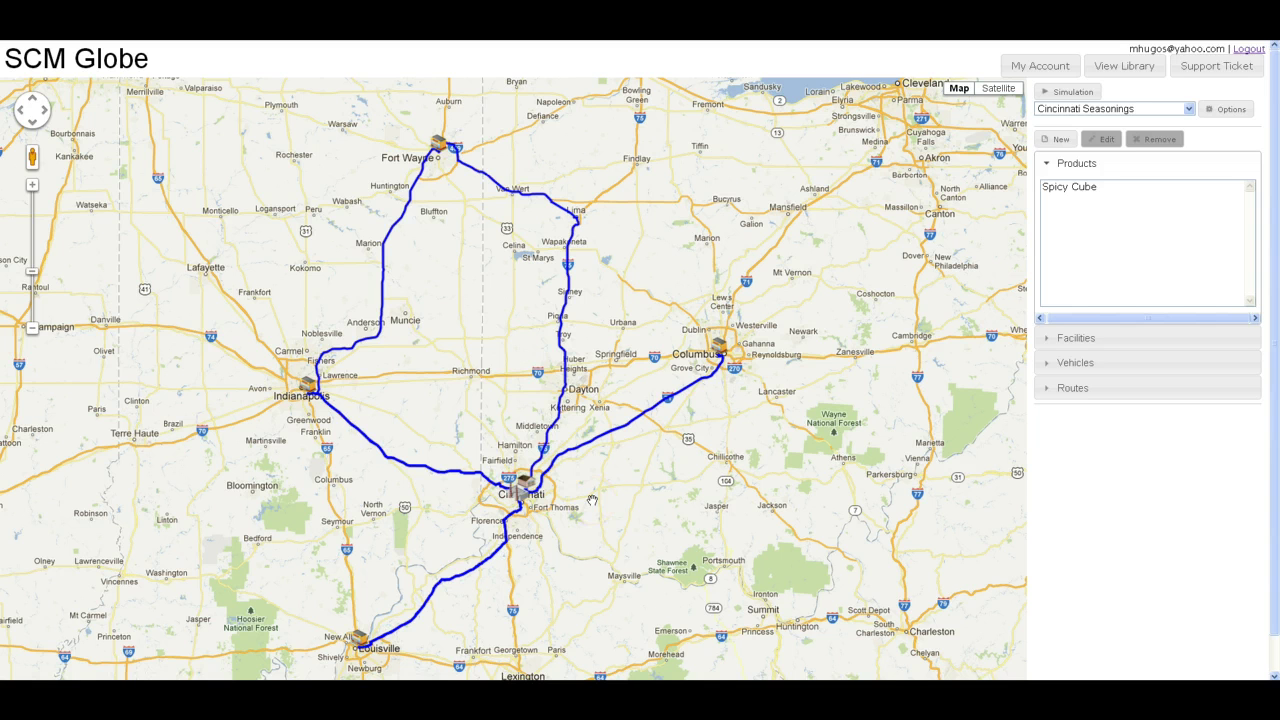
Step: Inspect the Seasonings DC warehouse form: warehouse type, 15000 m3 capacity, 9000 daily operating cost
{"action": "left_click", "coordinate": [524, 487]}
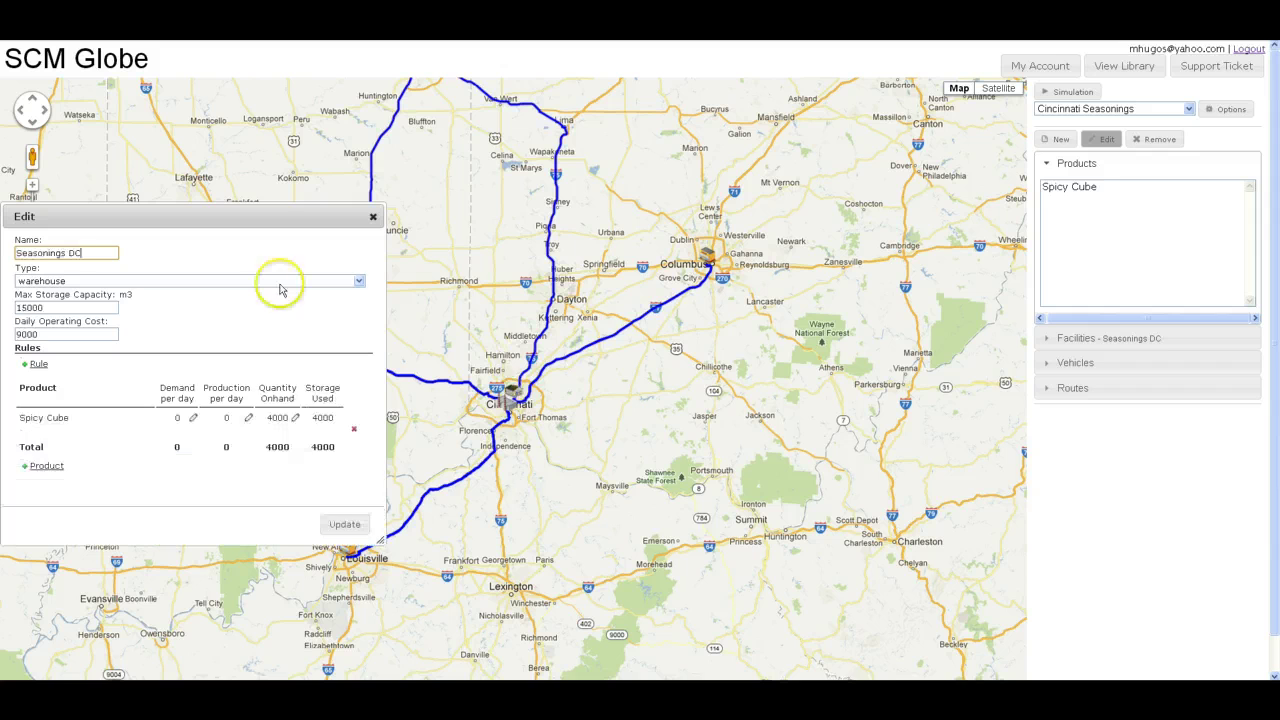
{"action": "left_click_drag", "start_coordinate": [326, 216], "coordinate": [896, 70]}
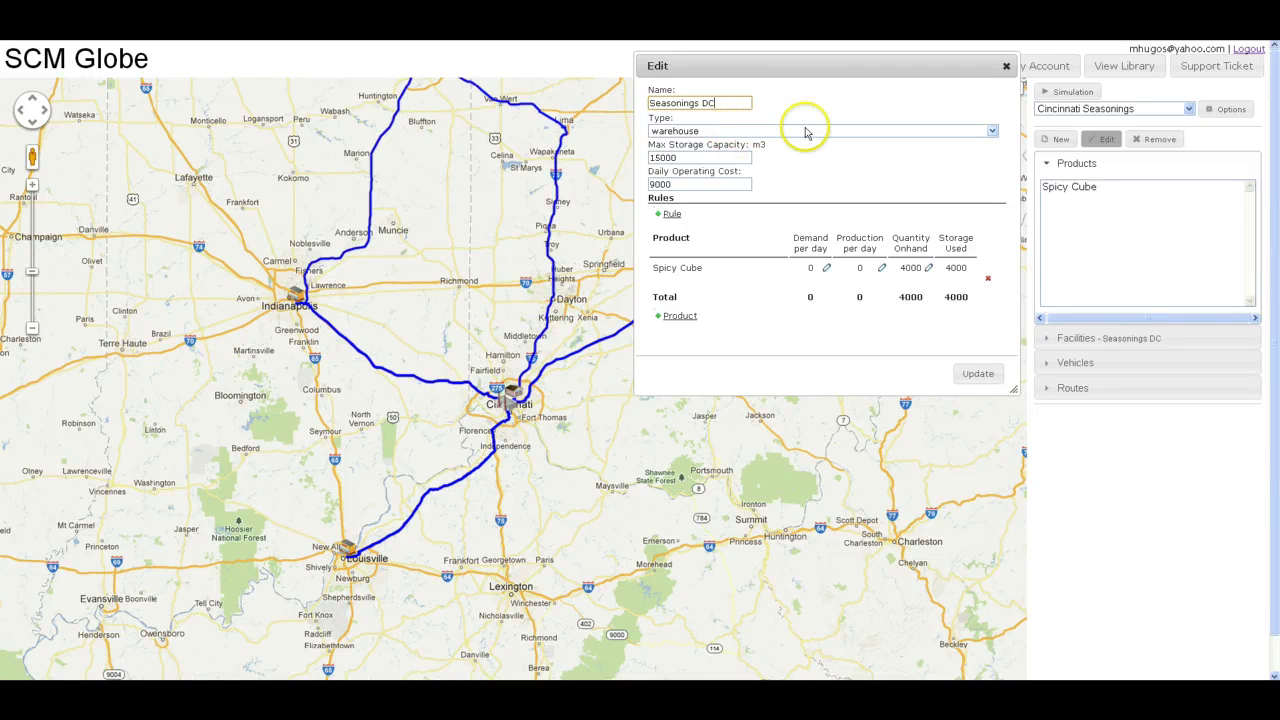
{"action": "left_click", "coordinate": [992, 132]}
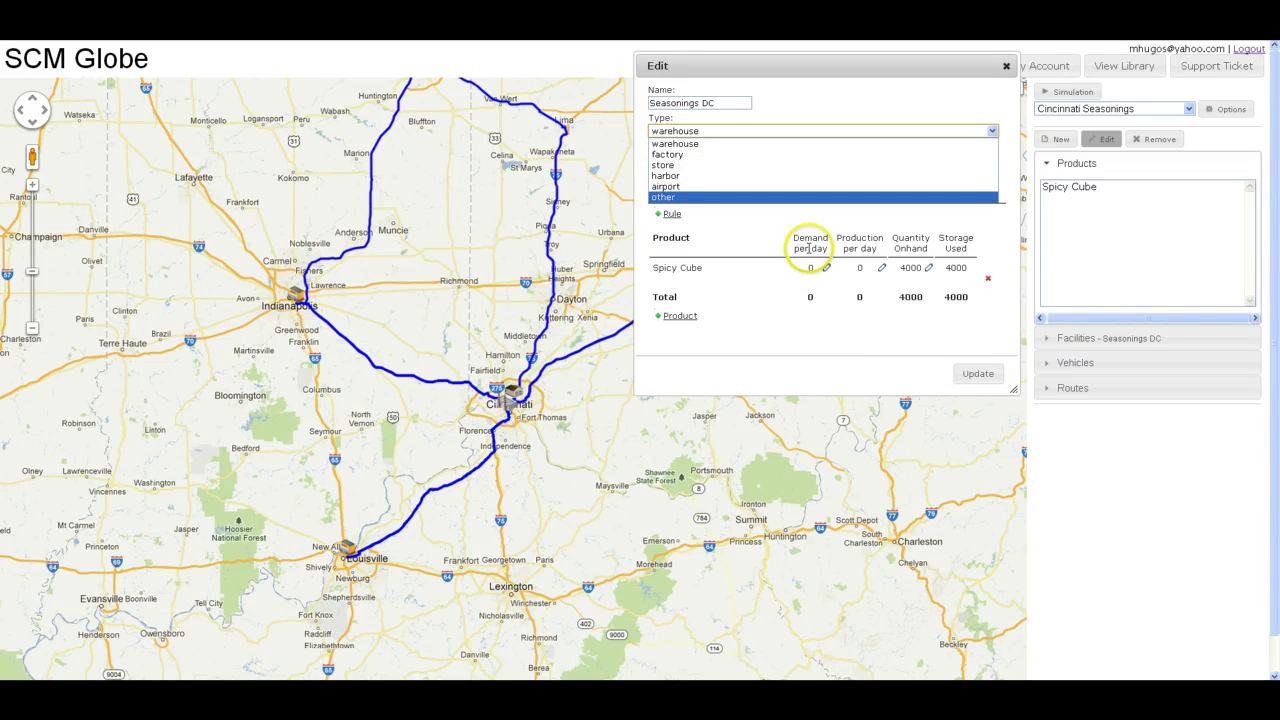
{"action": "left_click", "coordinate": [776, 295]}
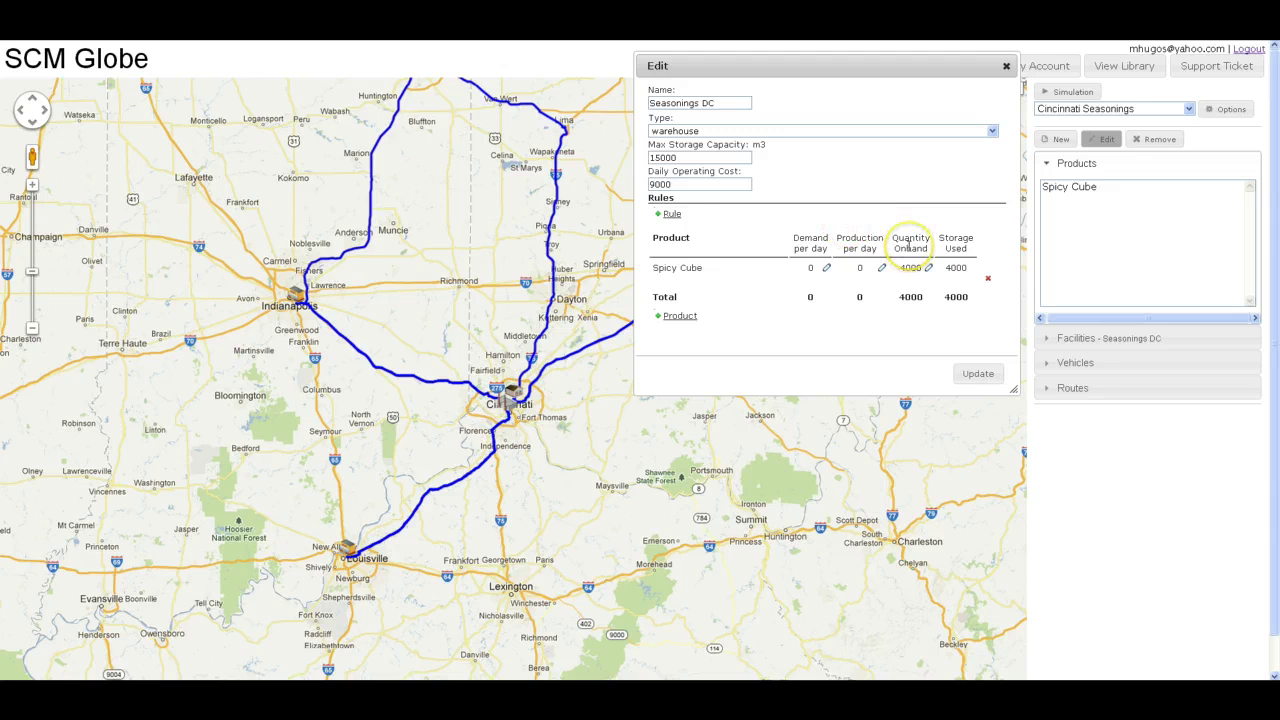
{"action": "left_click", "coordinate": [686, 186]}
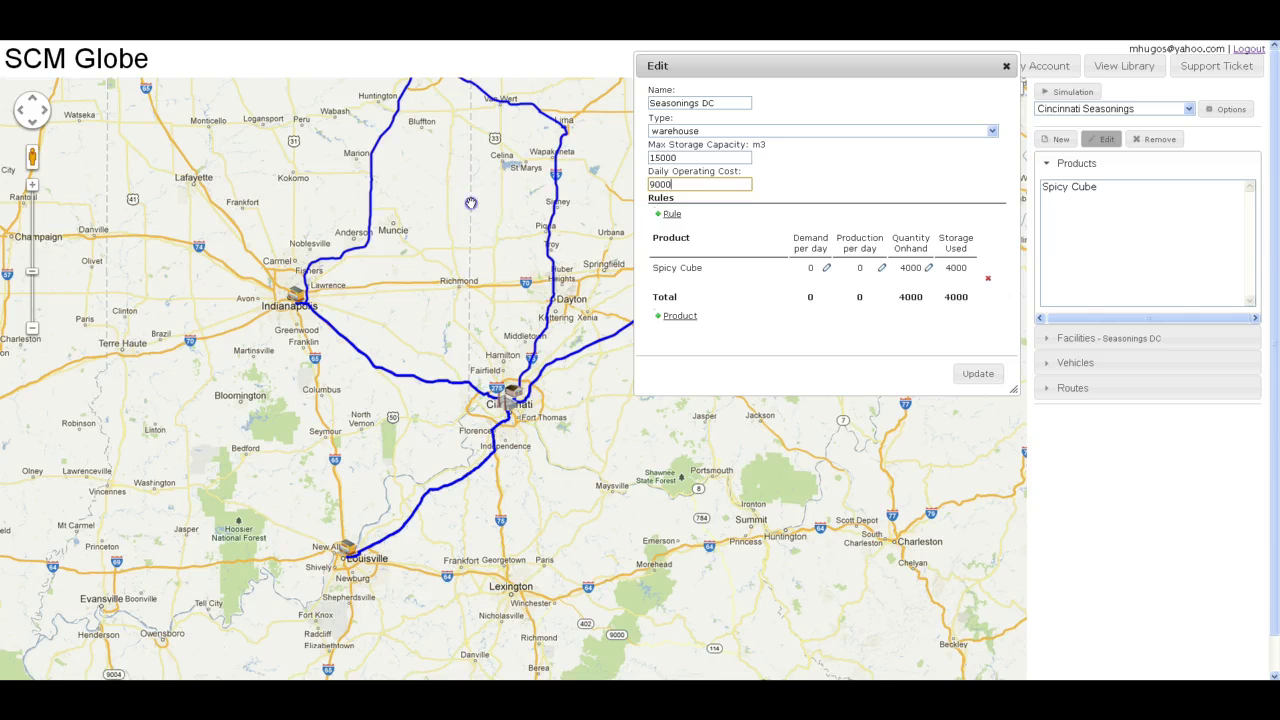
{"action": "left_click_drag", "start_coordinate": [463, 254], "coordinate": [371, 290]}
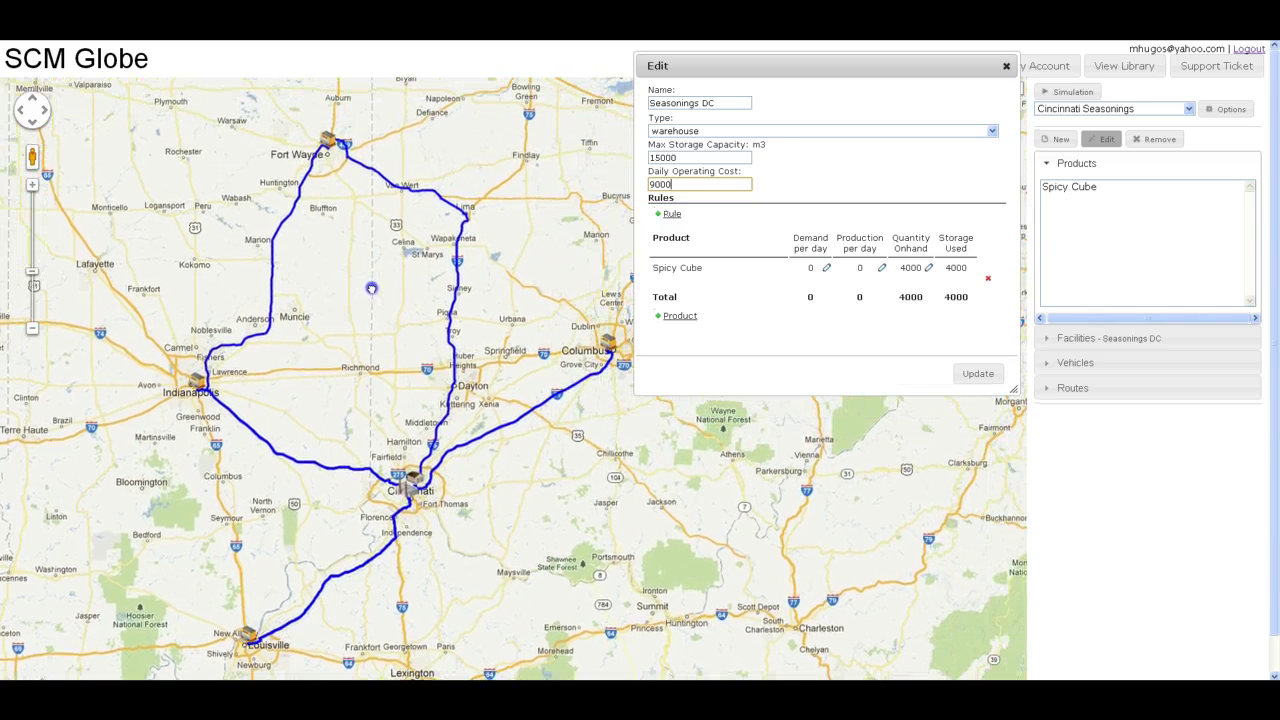
{"action": "left_click", "coordinate": [410, 488]}
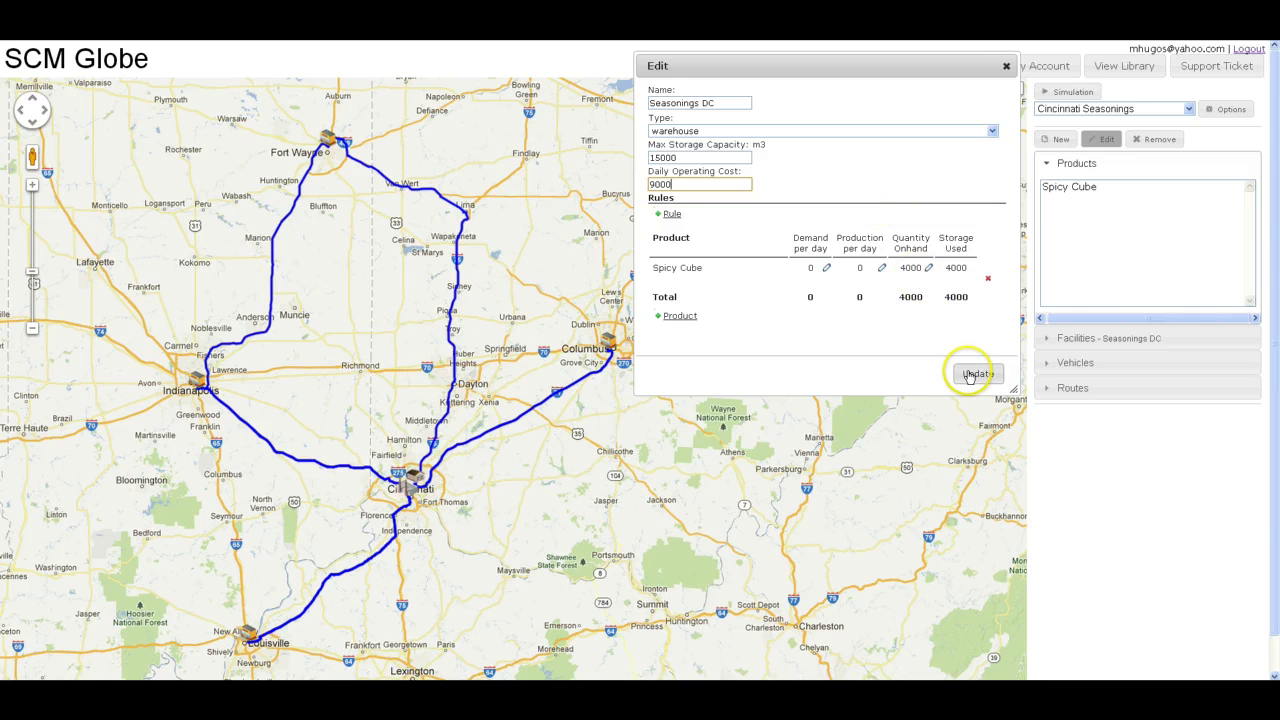
Step: Close the Seasonings DC form, list the trucks, and preview then discard a new vehicle form
{"action": "left_click", "coordinate": [1006, 66]}
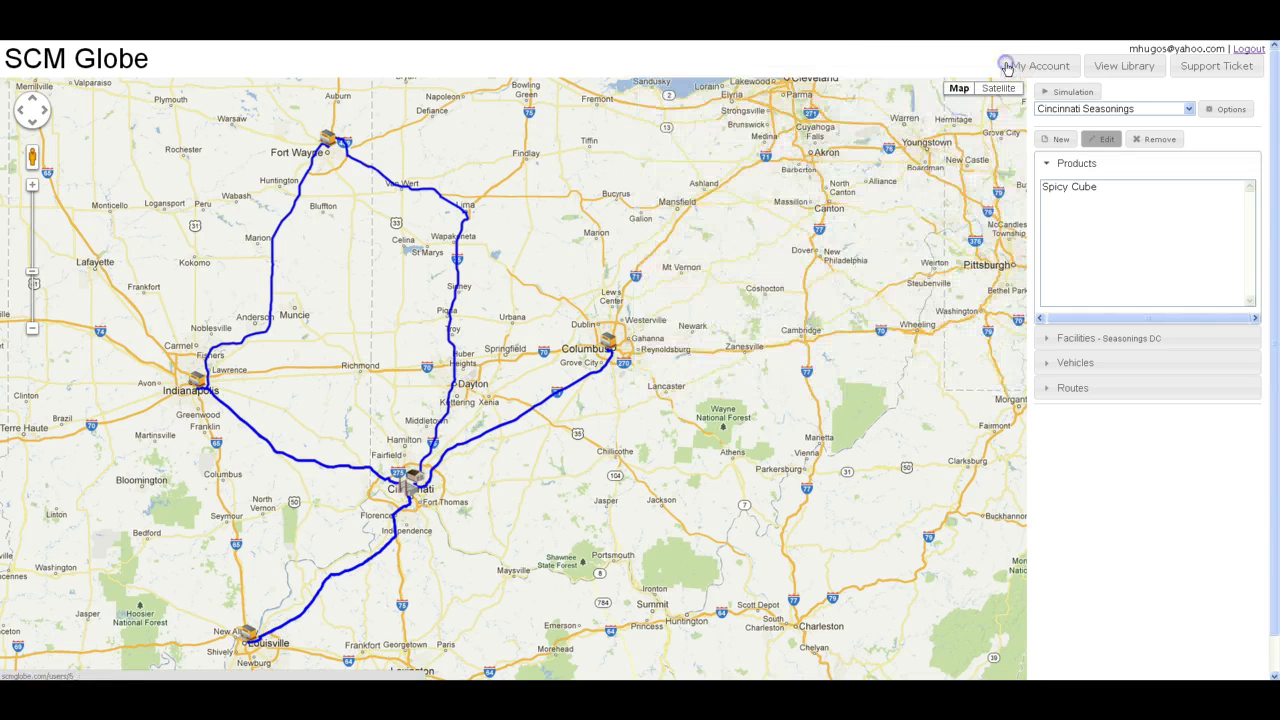
{"action": "left_click", "coordinate": [1075, 363]}
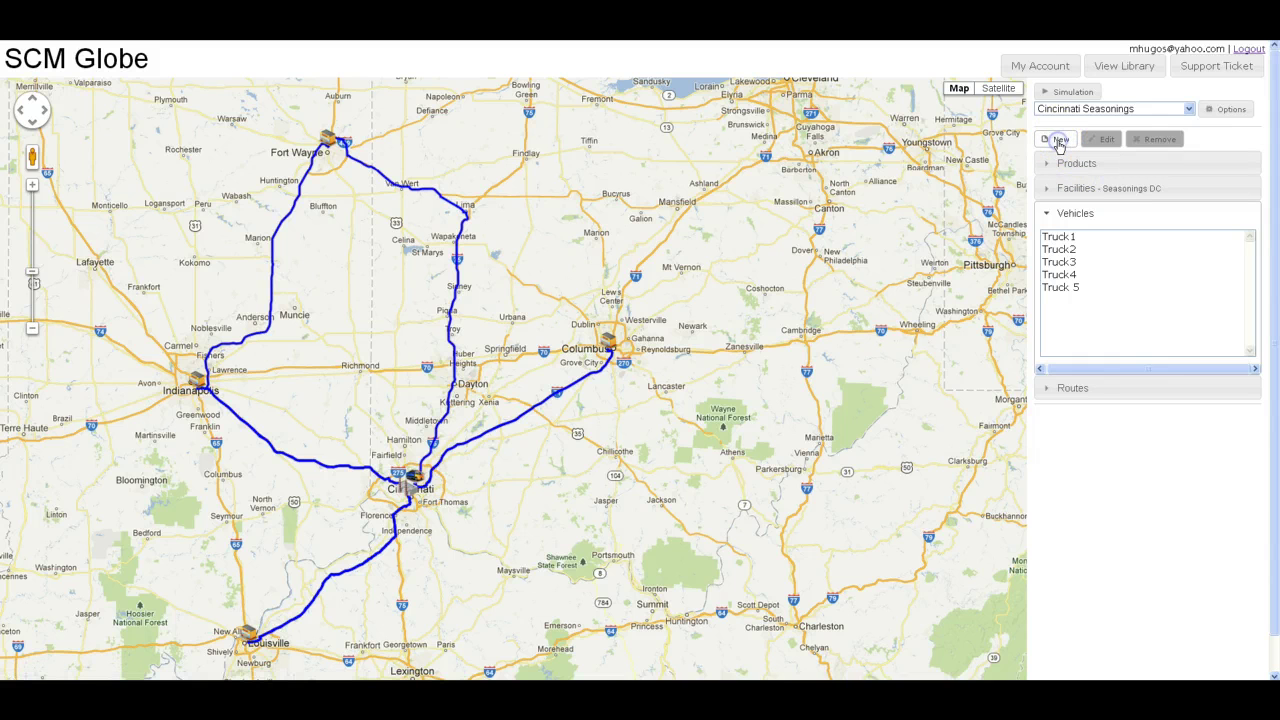
{"action": "left_click", "coordinate": [1060, 139]}
{"action": "left_click_drag", "start_coordinate": [103, 209], "coordinate": [827, 111]}
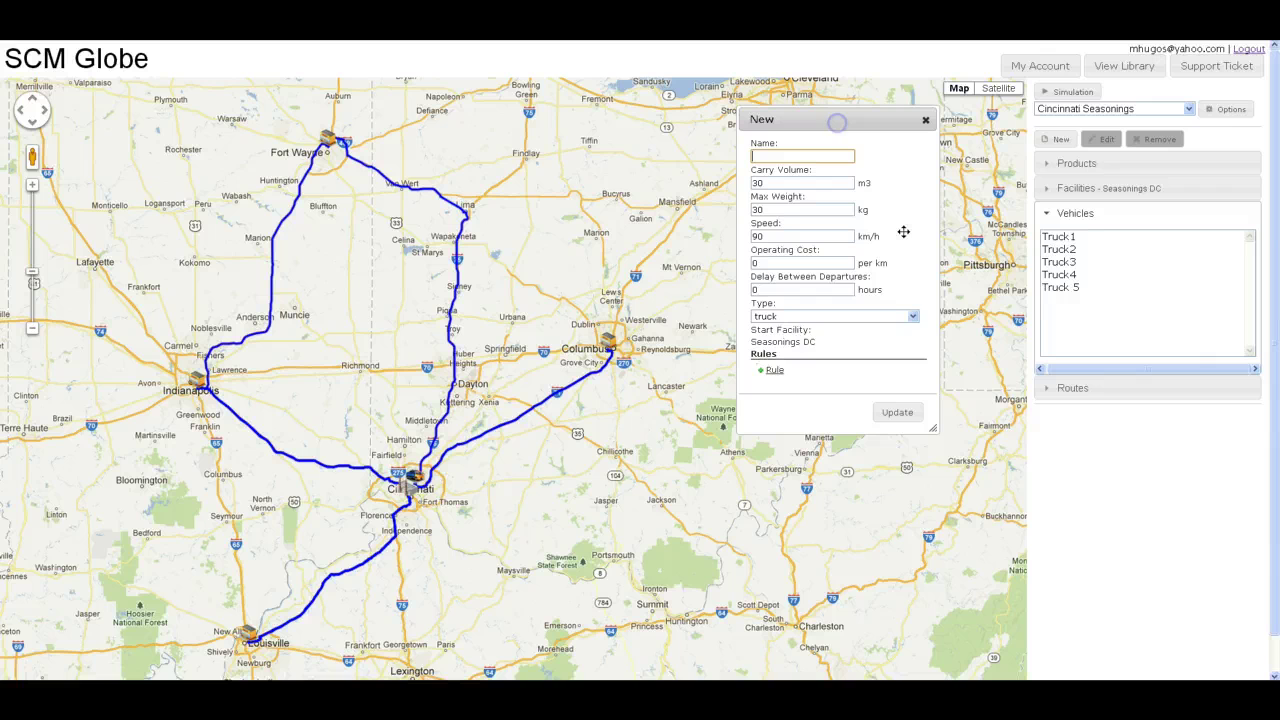
{"action": "left_click", "coordinate": [912, 316]}
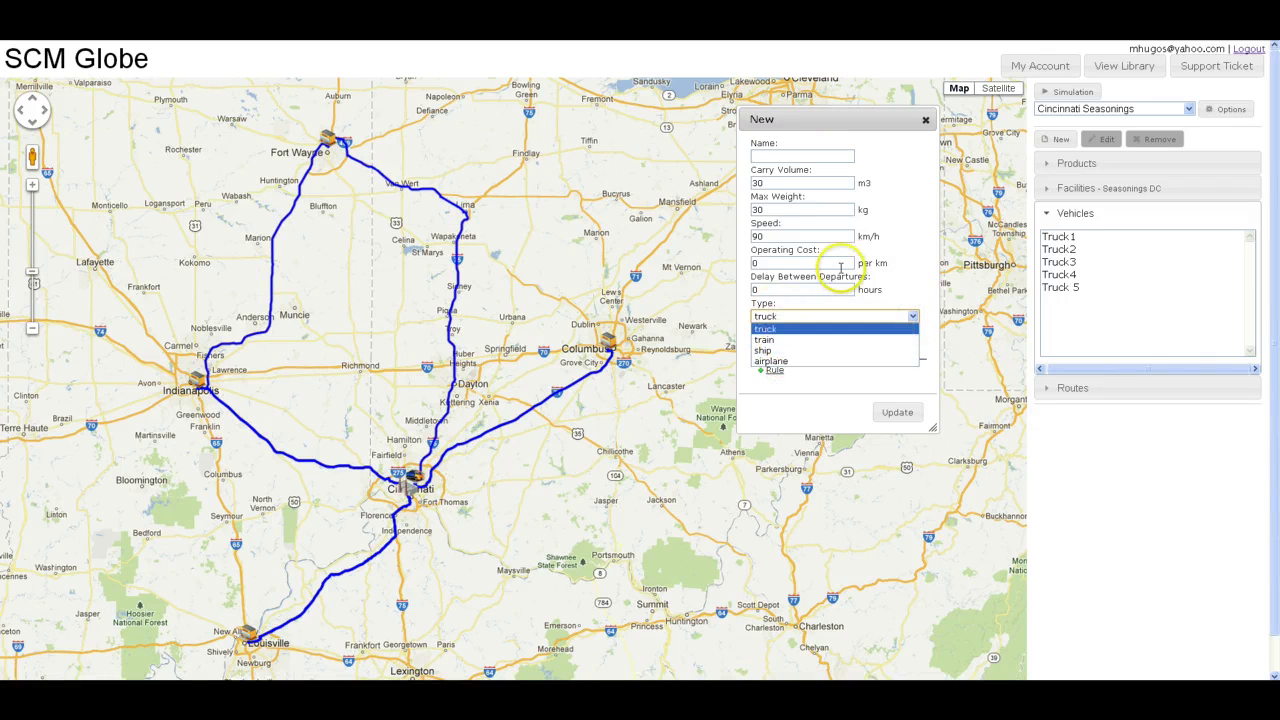
{"action": "left_click", "coordinate": [927, 121]}
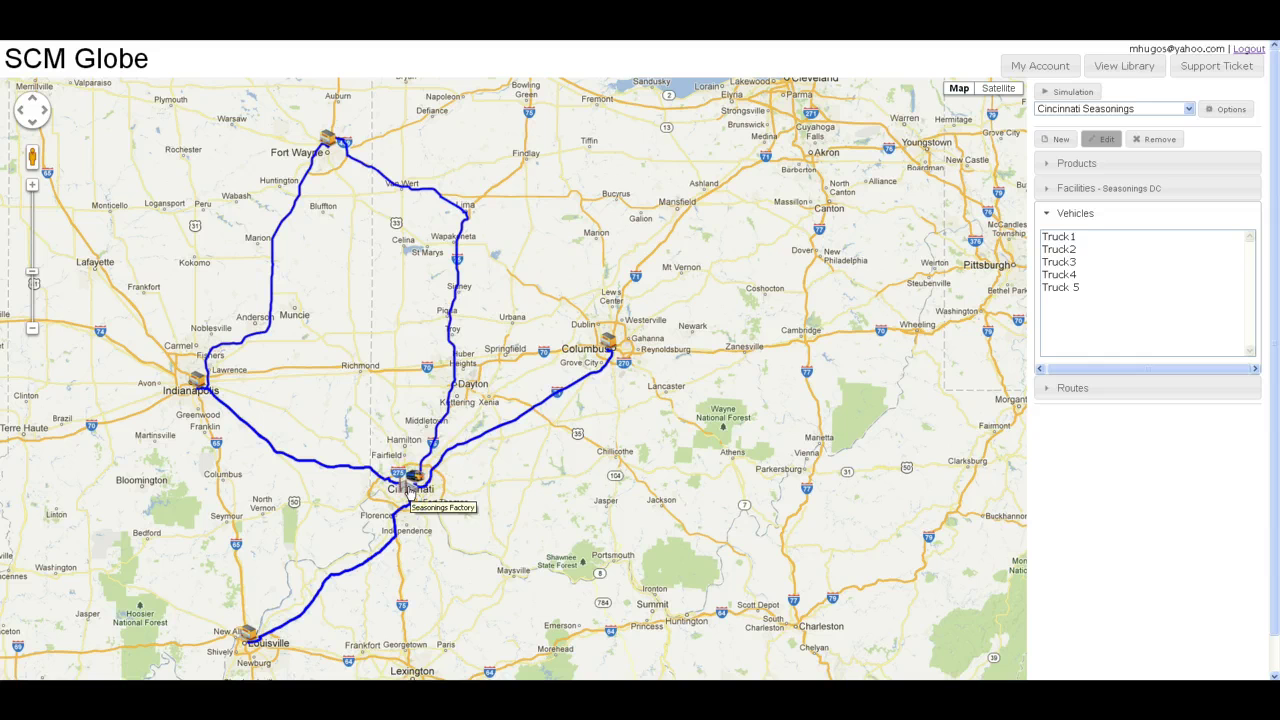
Step: Select facility markers on the map to identify the Cincinnati facility and the stores
{"action": "left_click", "coordinate": [571, 364]}
{"action": "left_click", "coordinate": [424, 485]}
{"action": "left_click", "coordinate": [409, 495]}
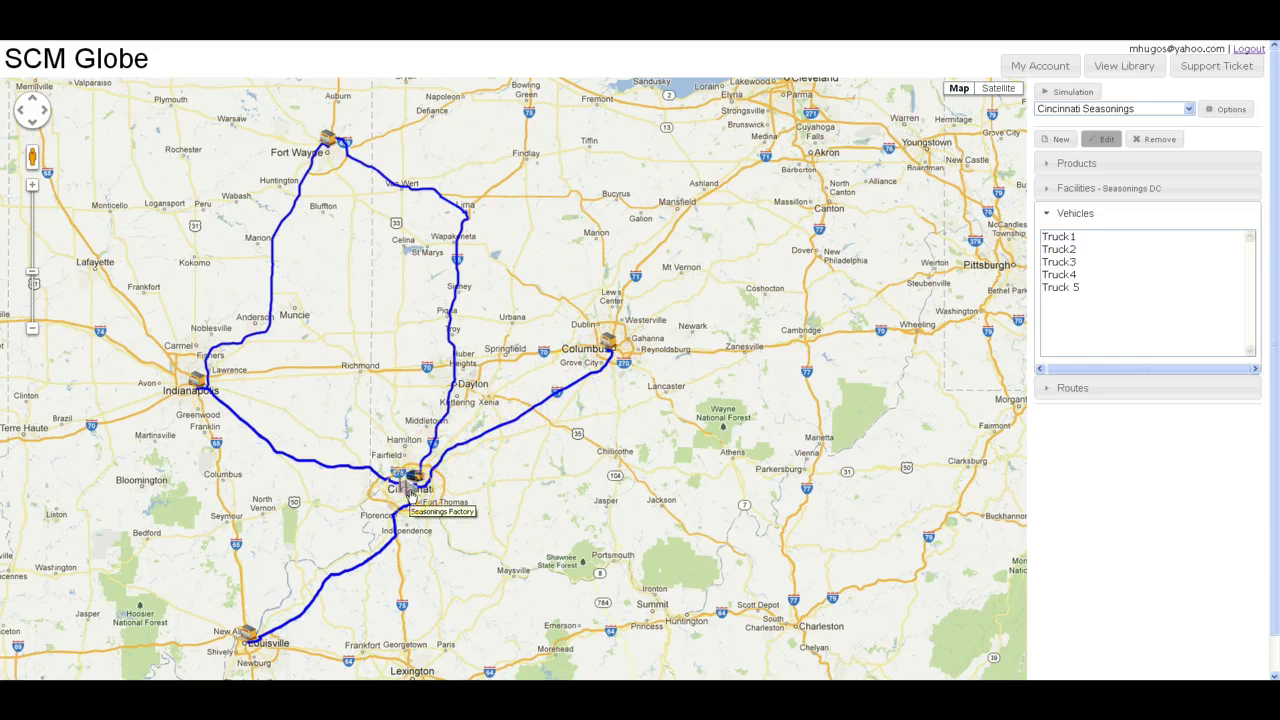
{"action": "left_click", "coordinate": [543, 423]}
{"action": "left_click", "coordinate": [627, 345]}
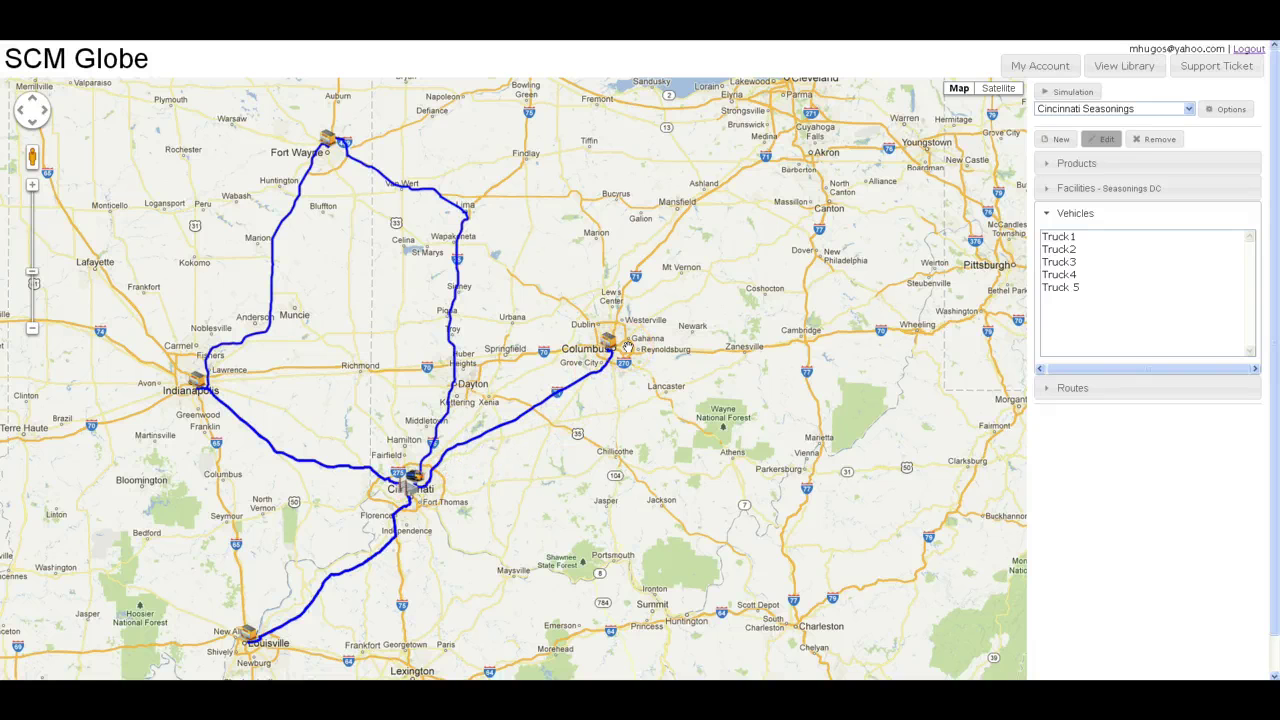
{"action": "left_click", "coordinate": [656, 340]}
{"action": "left_click", "coordinate": [720, 325]}
Step: Browse the Routes and Vehicles lists, then return to the six-facility list
{"action": "left_click", "coordinate": [1067, 391]}
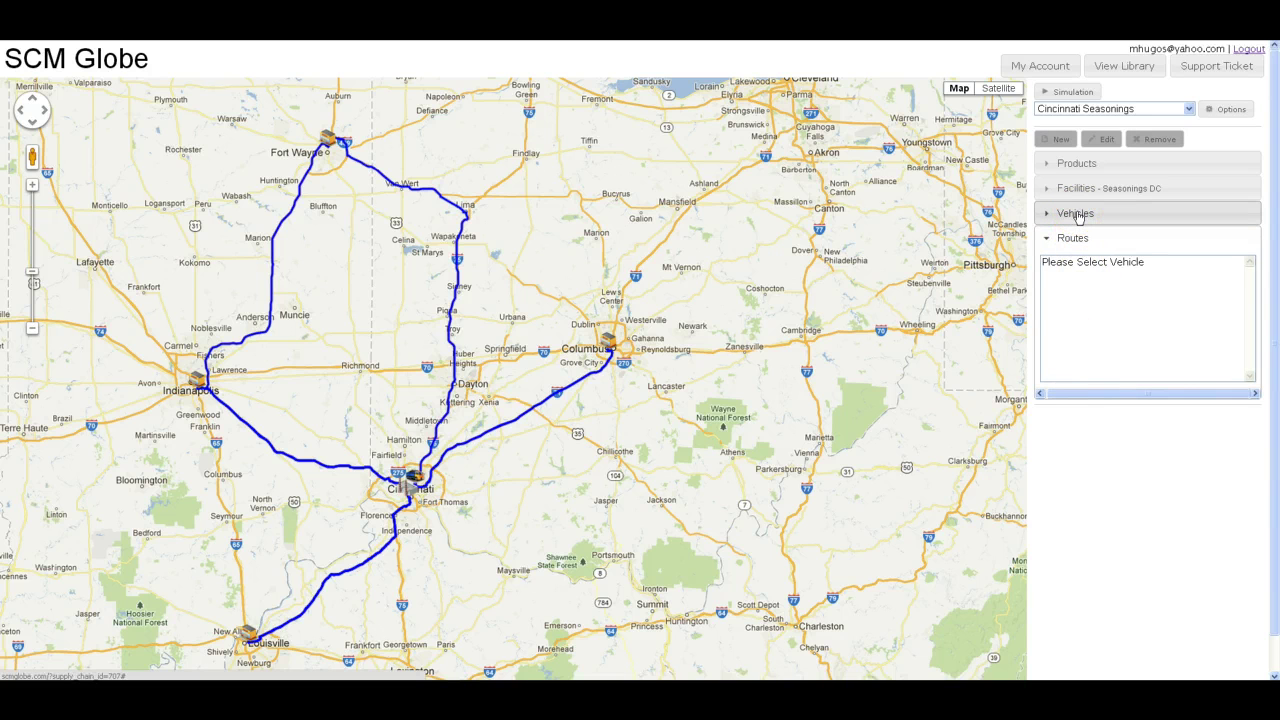
{"action": "left_click", "coordinate": [1076, 214]}
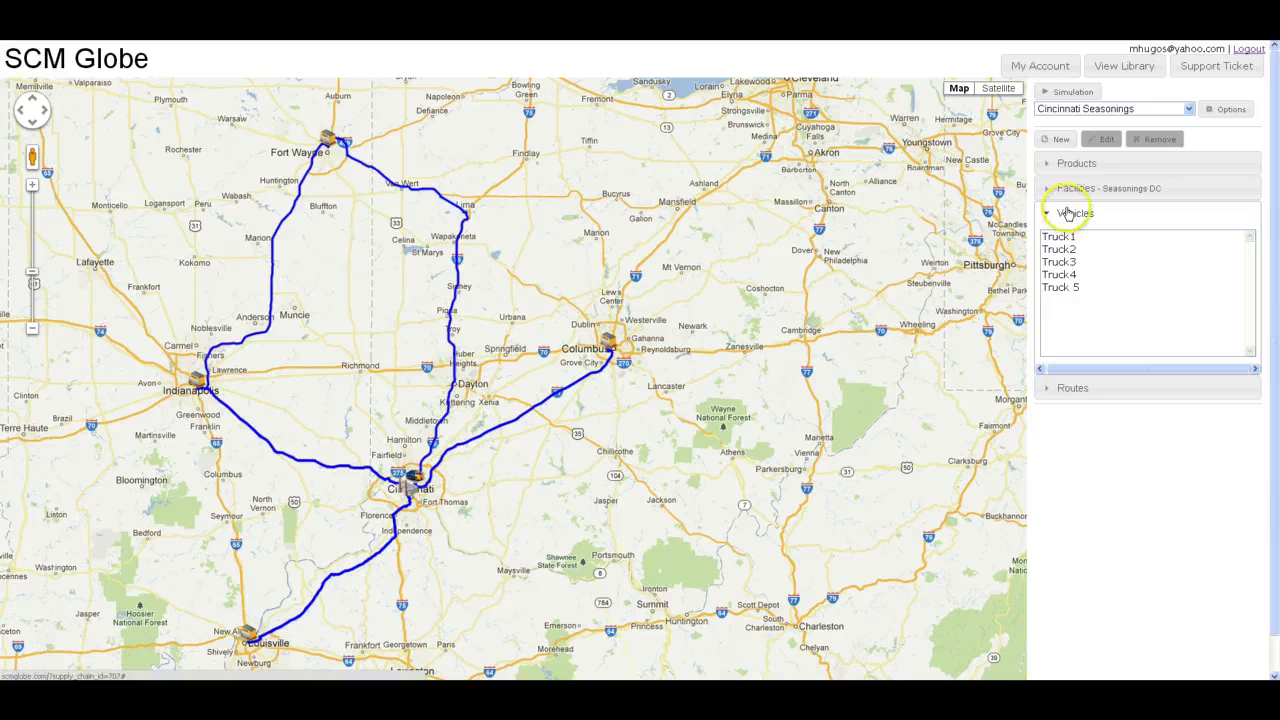
{"action": "left_click", "coordinate": [1073, 192]}
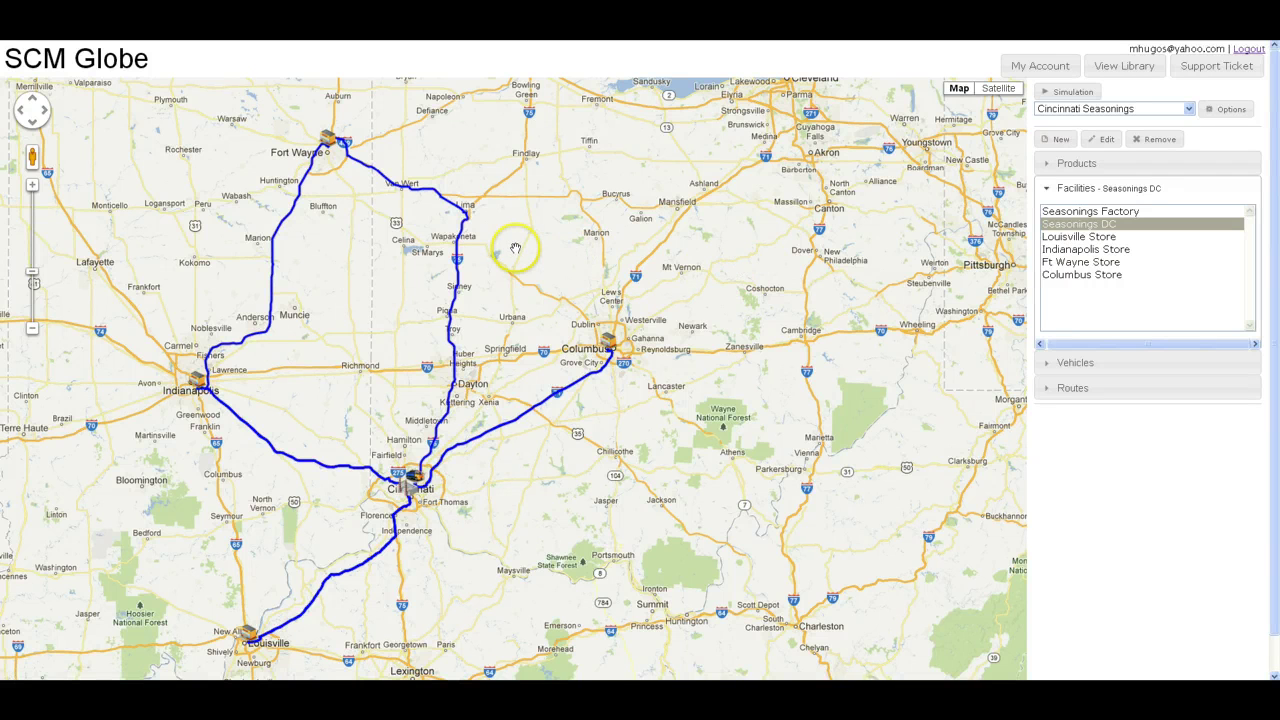
Step: Run the simulation and inspect Louisville Store and Seasonings DC inventory charts, reaching 3170 Spicy Cube
{"action": "left_click", "coordinate": [1066, 95]}
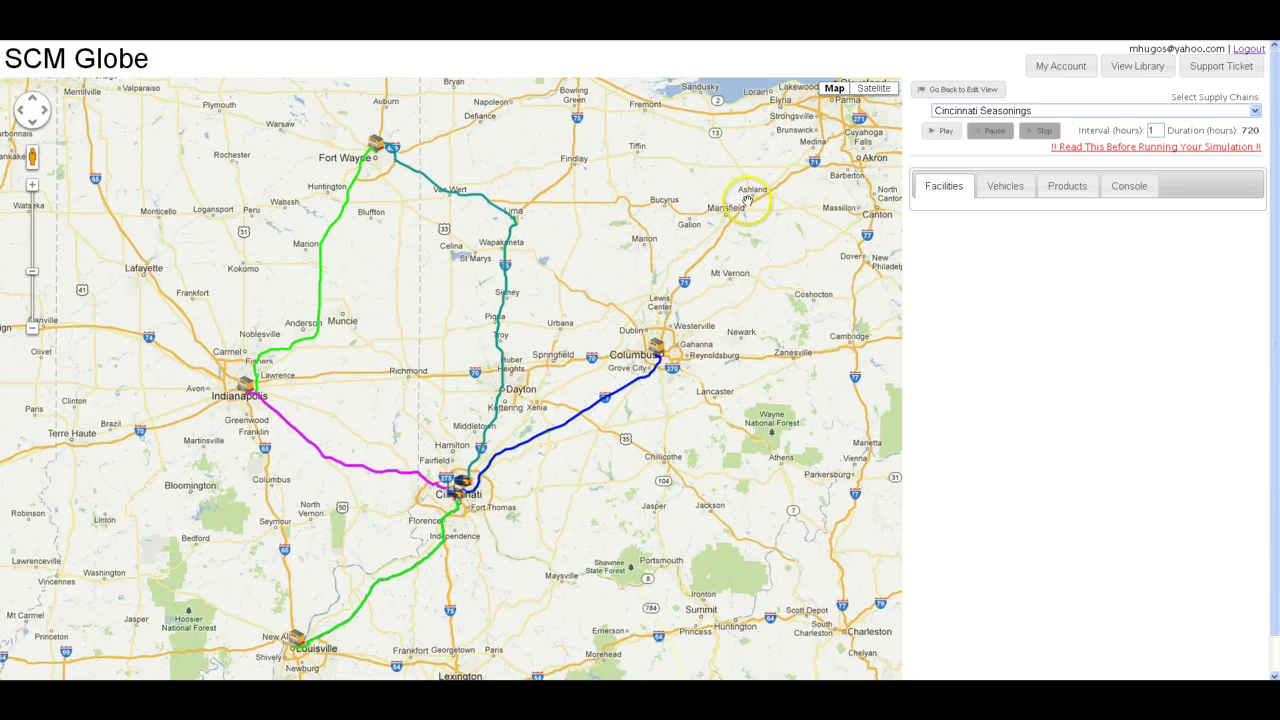
{"action": "left_click", "coordinate": [939, 134]}
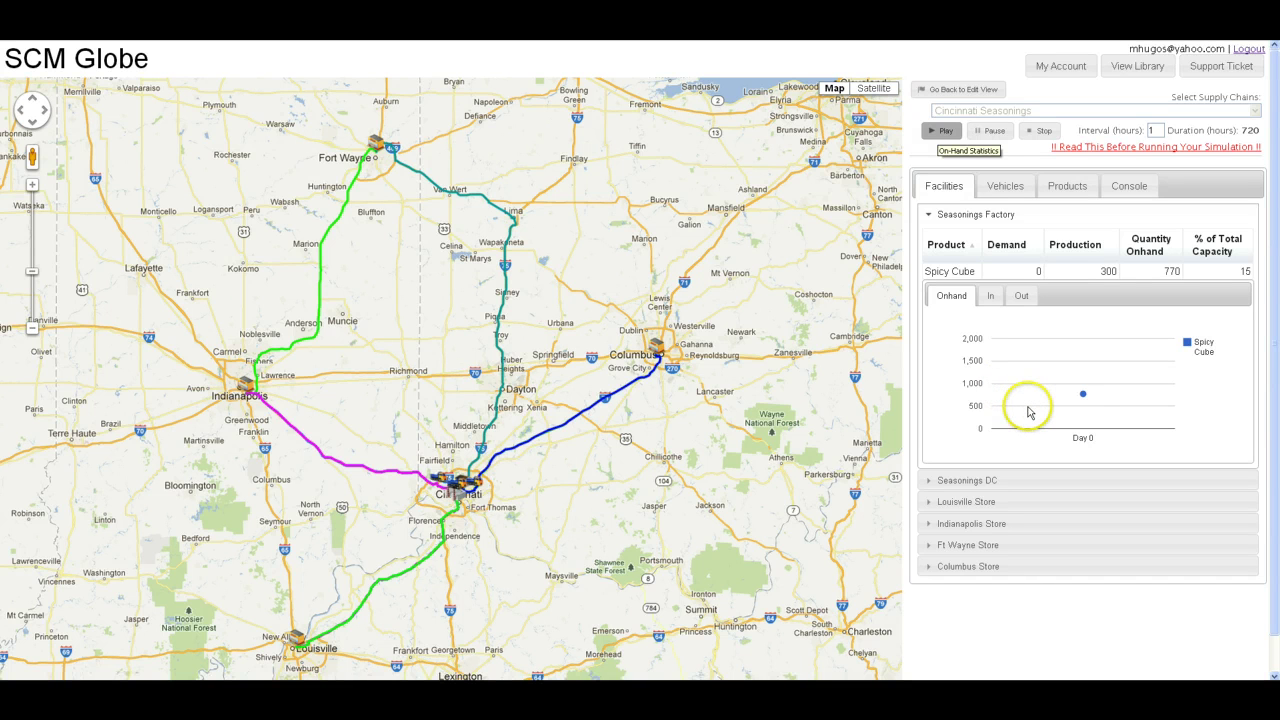
{"action": "left_click", "coordinate": [967, 504]}
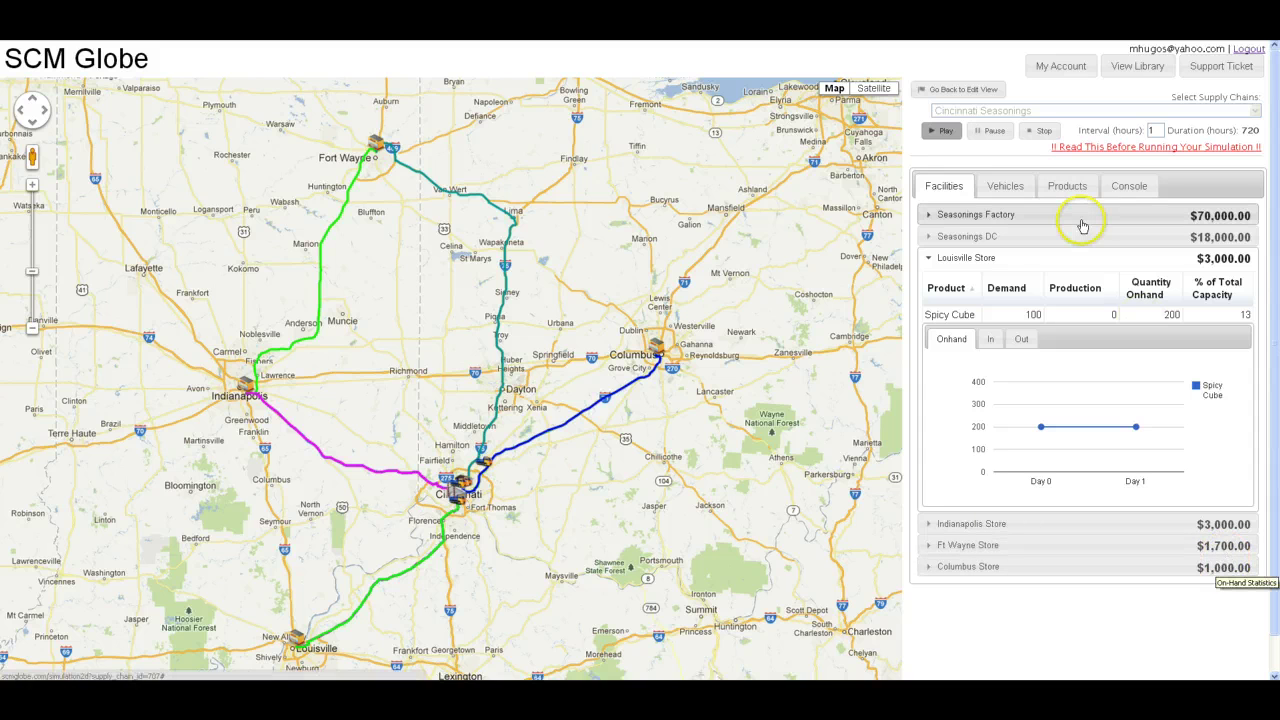
{"action": "left_click", "coordinate": [962, 238]}
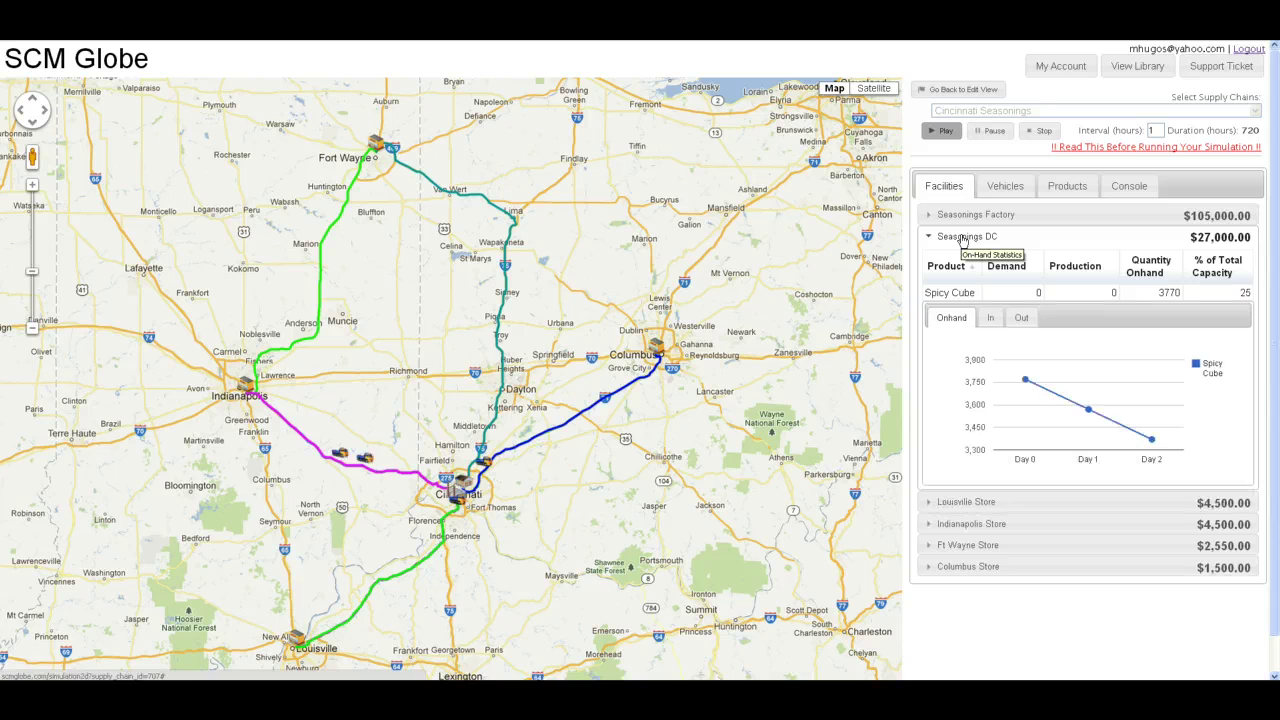
{"action": "mouse_move", "coordinate": [1036, 390]}
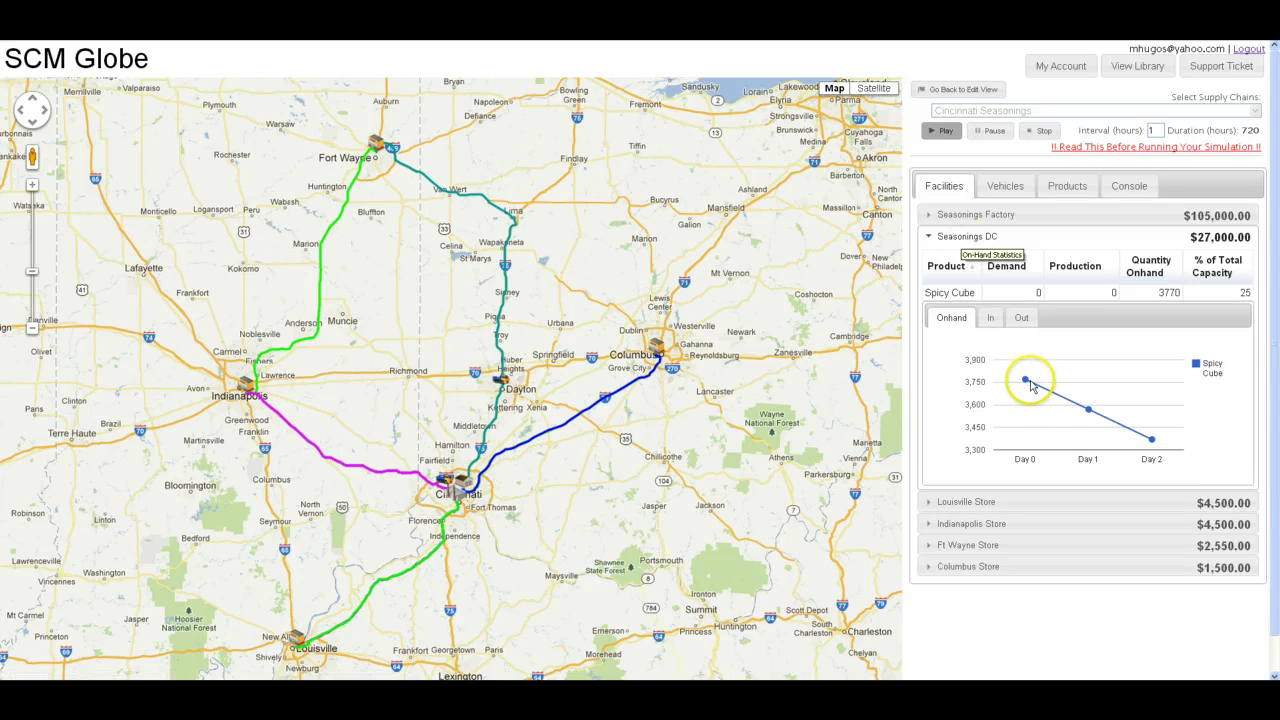
{"action": "mouse_move", "coordinate": [1155, 448]}
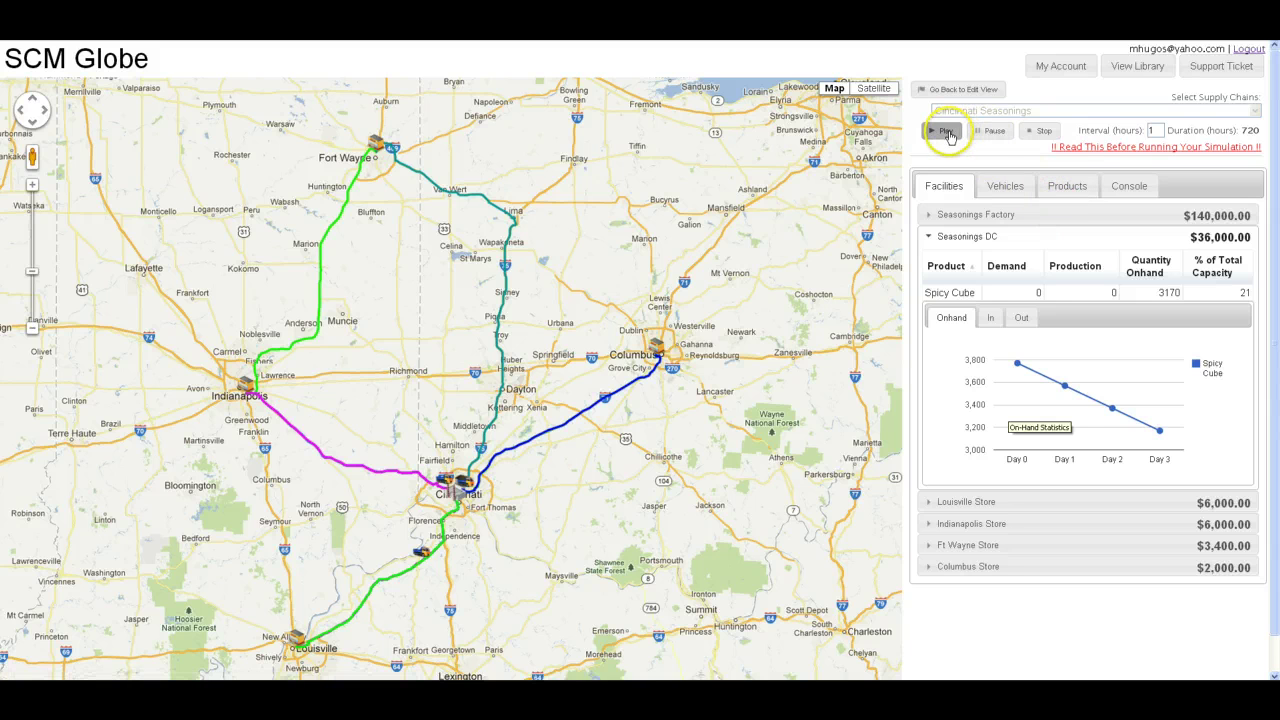
Step: Acknowledge the Indianapolis Store Spicy Cube shortage error and return to the edit view
{"action": "left_click", "coordinate": [724, 358]}
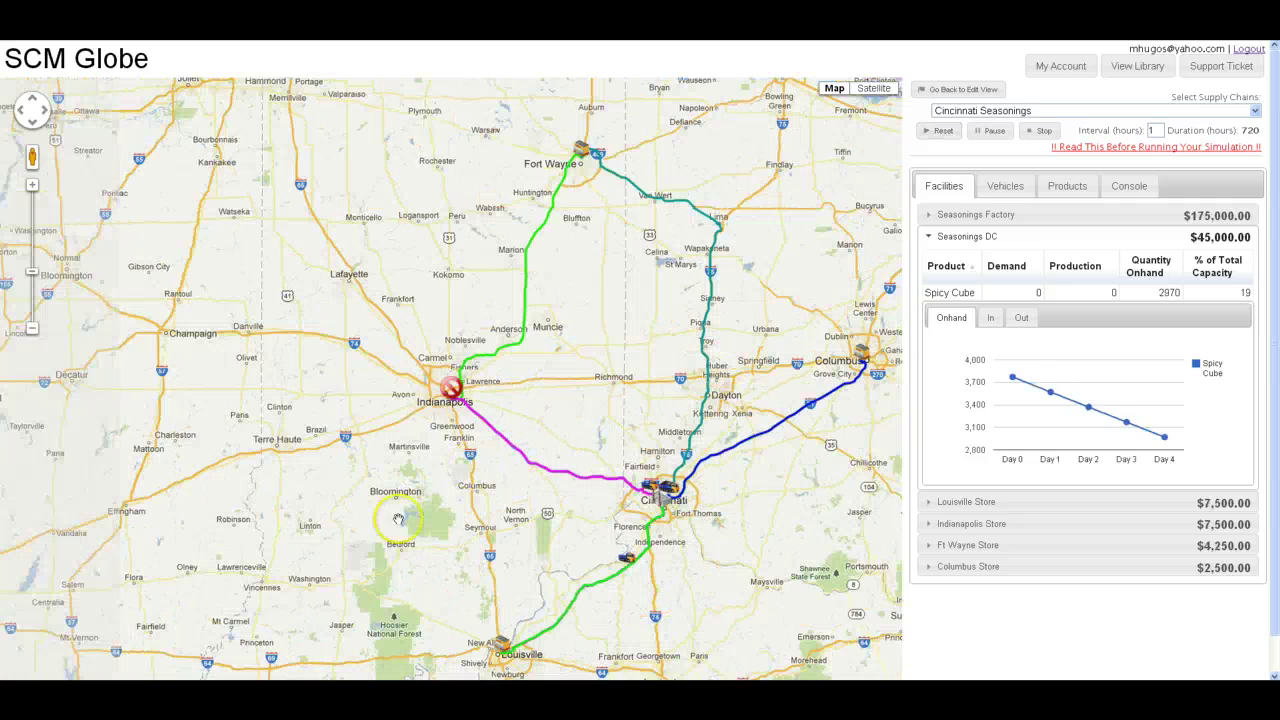
{"action": "left_click", "coordinate": [695, 283]}
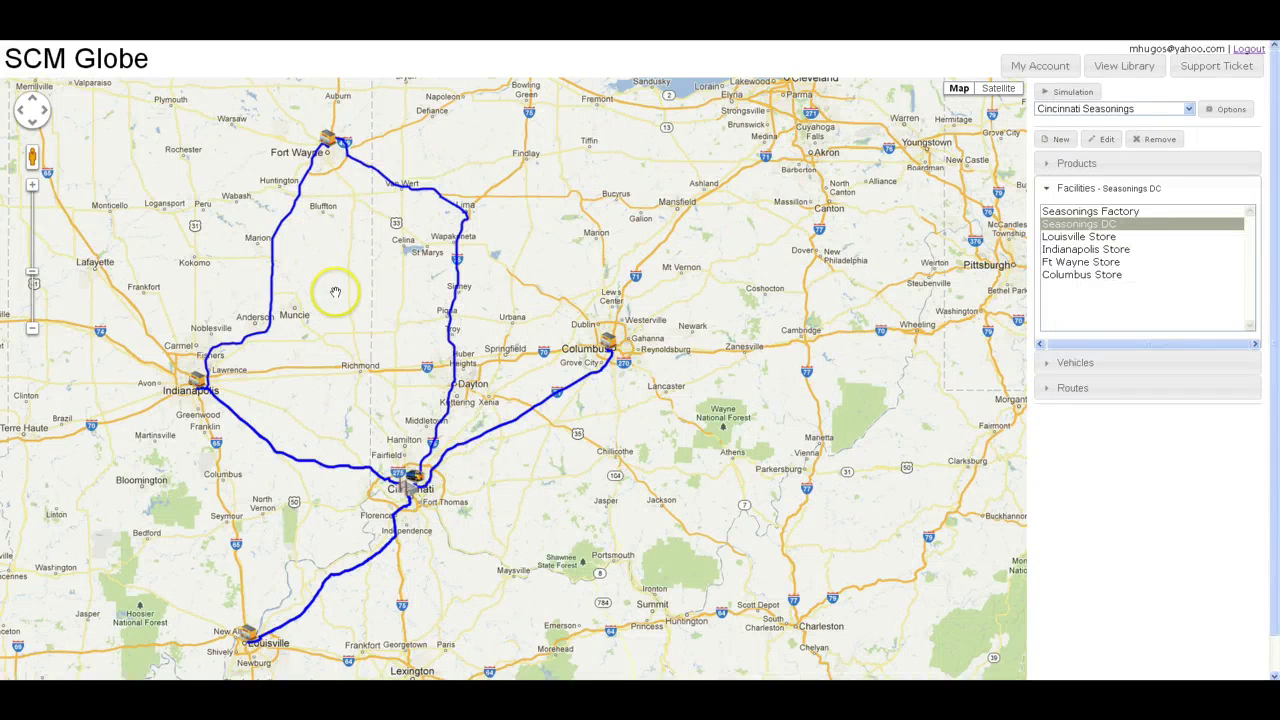
Step: Check Louisville Store's settings (1500 m3, 1500 daily cost, demand 100) and close them
{"action": "left_click_drag", "start_coordinate": [343, 291], "coordinate": [415, 272]}
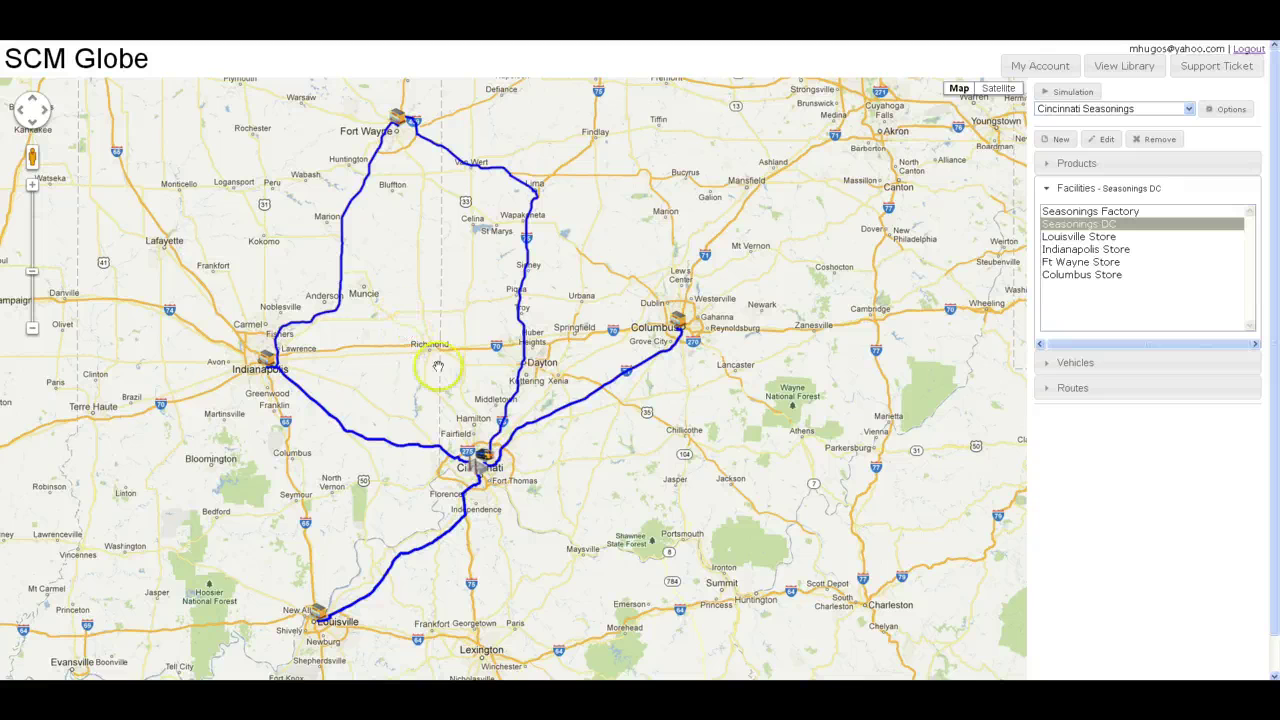
{"action": "left_click", "coordinate": [318, 616]}
{"action": "left_click_drag", "start_coordinate": [378, 626], "coordinate": [572, 403]}
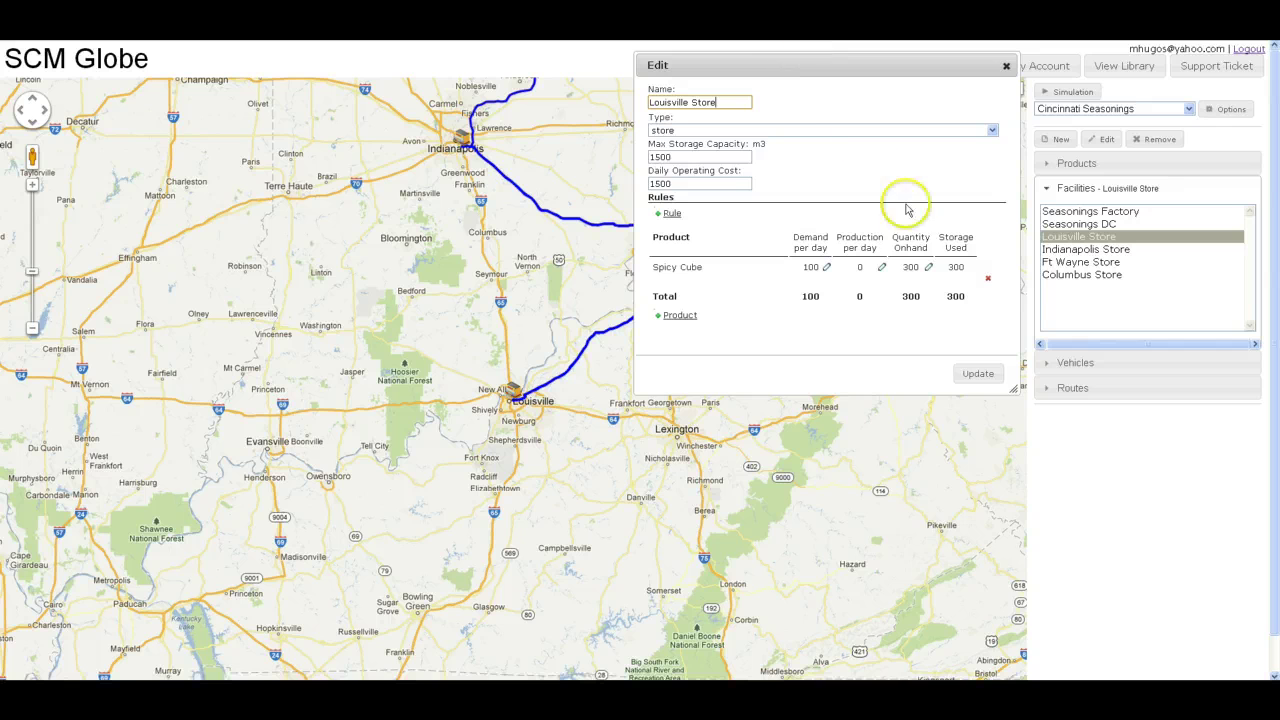
{"action": "left_click_drag", "start_coordinate": [898, 188], "coordinate": [891, 420]}
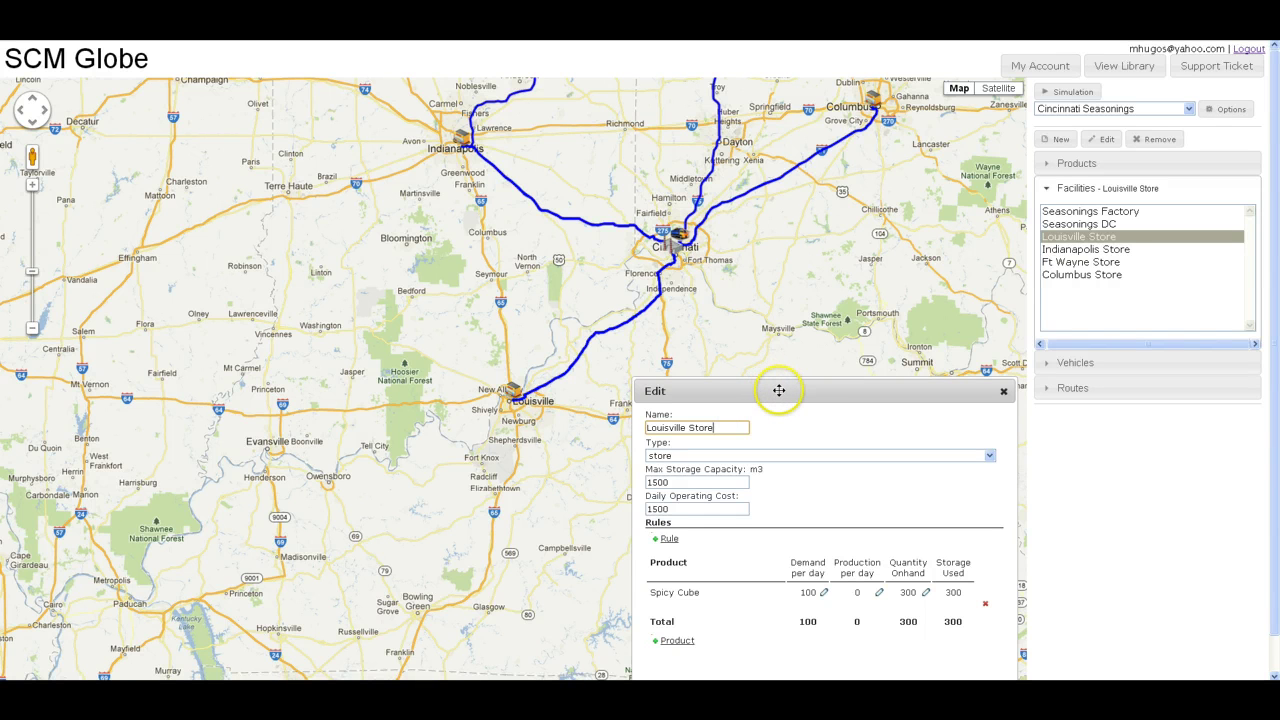
{"action": "left_click_drag", "start_coordinate": [779, 391], "coordinate": [158, 134]}
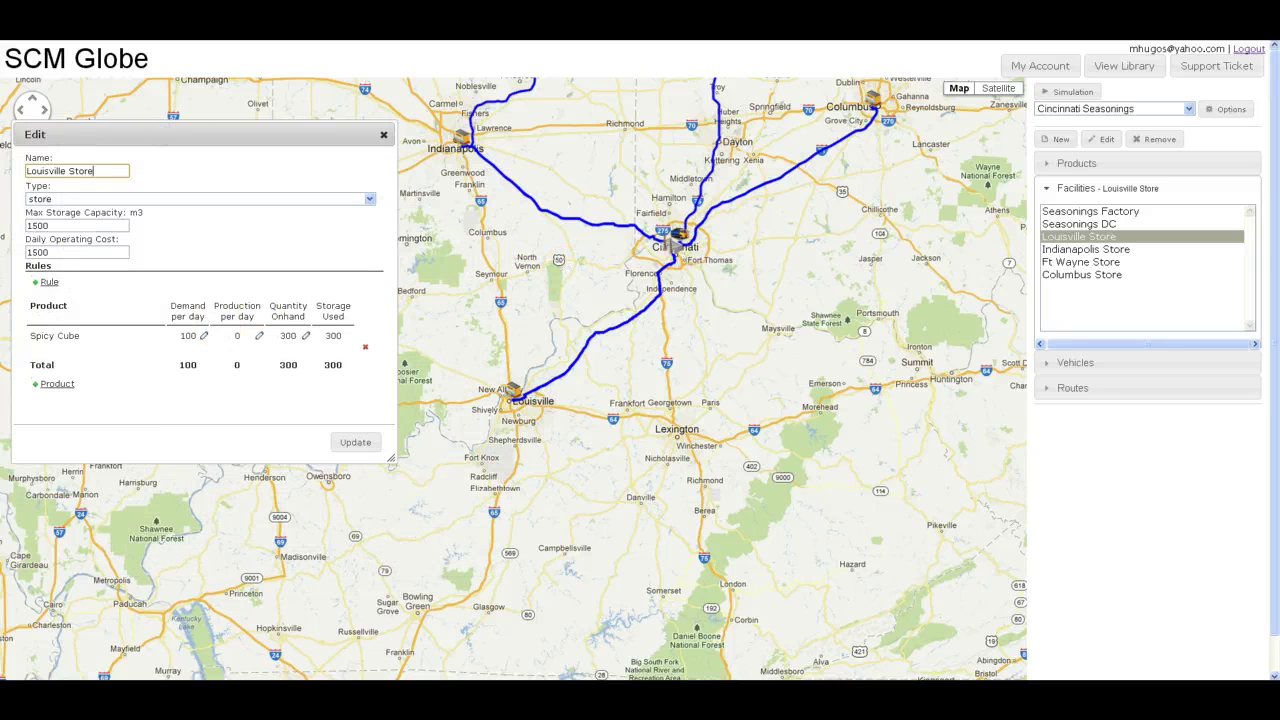
{"action": "left_click", "coordinate": [383, 134]}
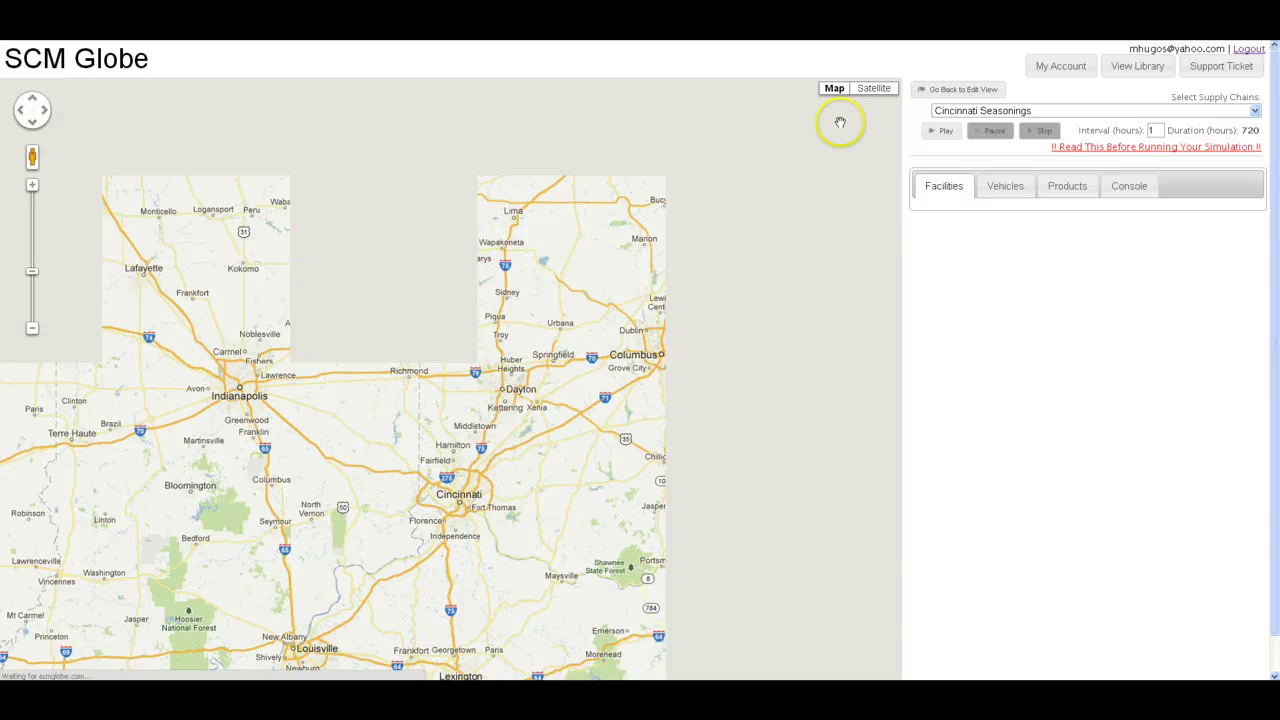
Step: Restart the Cincinnati Seasonings simulation with the Play control
{"action": "left_click", "coordinate": [946, 133]}
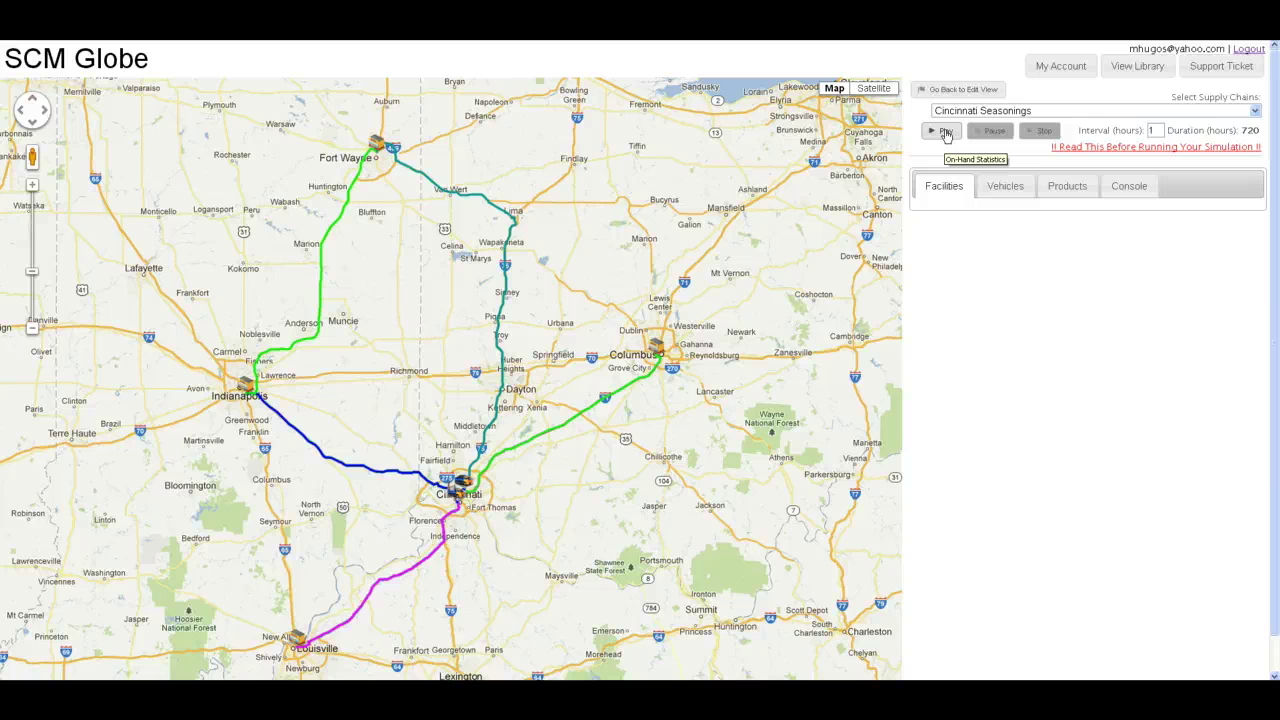